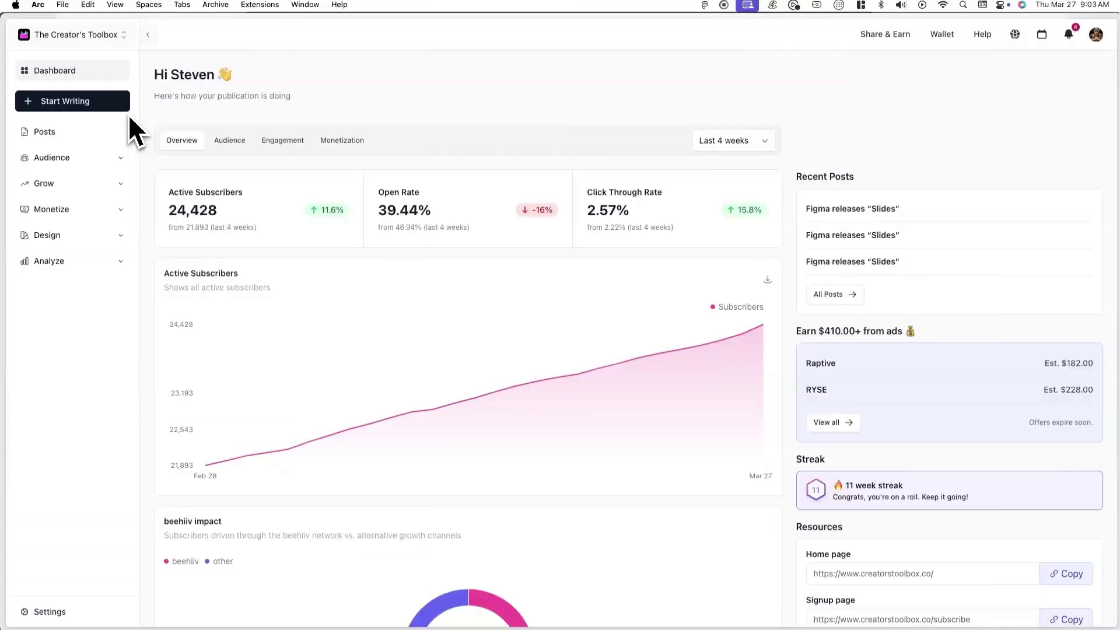
Browse the Quick Start Templates, then list My templates with the Default template.
click(126, 109)
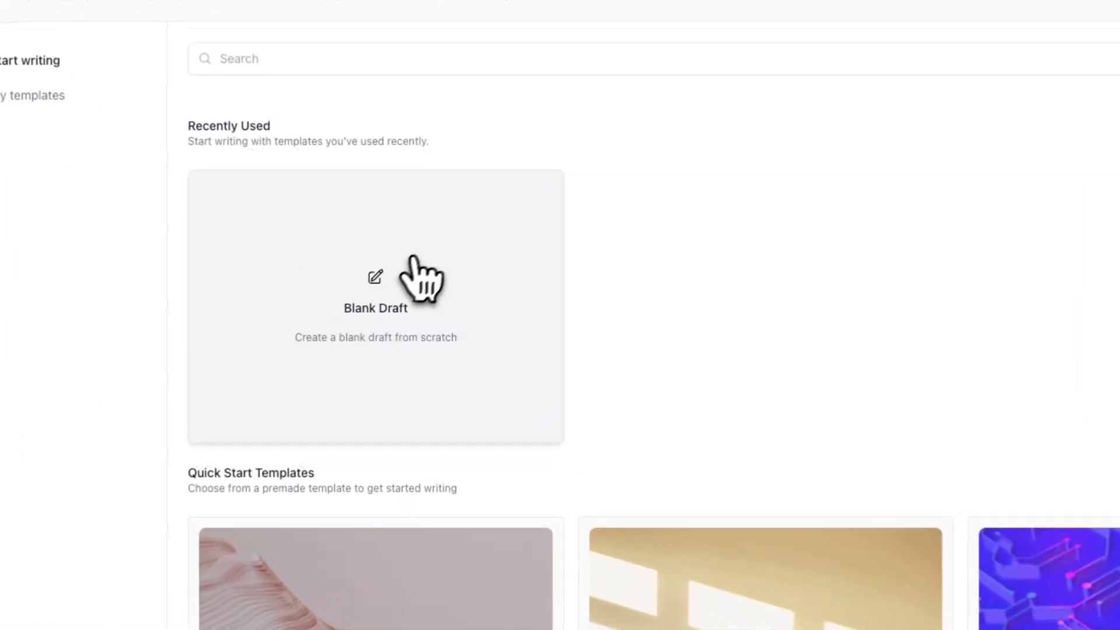
scroll(417, 315, down, 5)
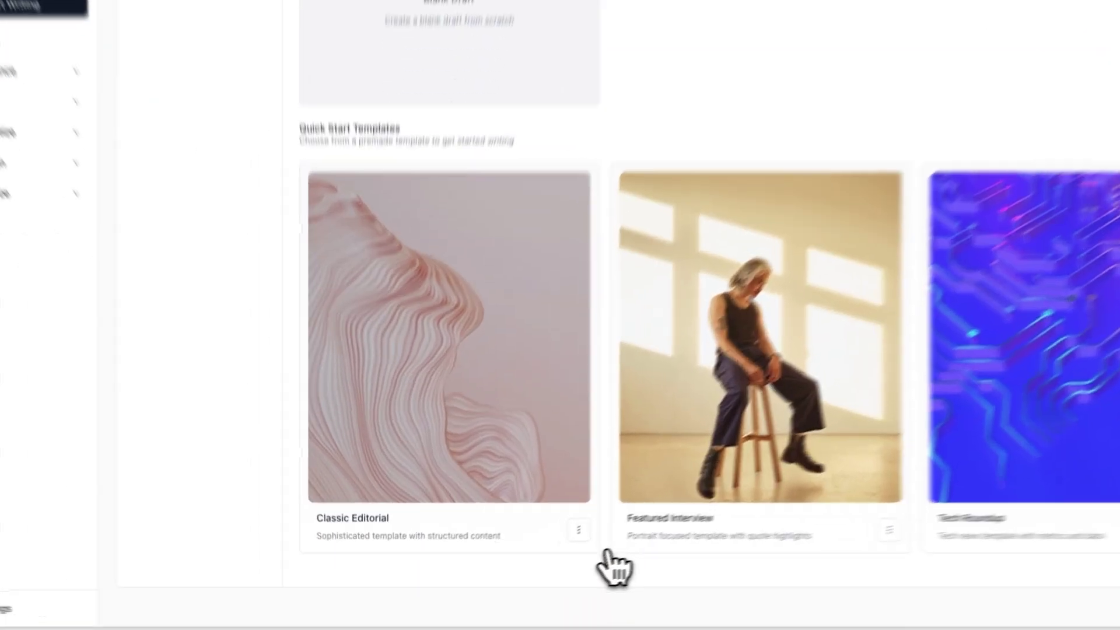
click(579, 530)
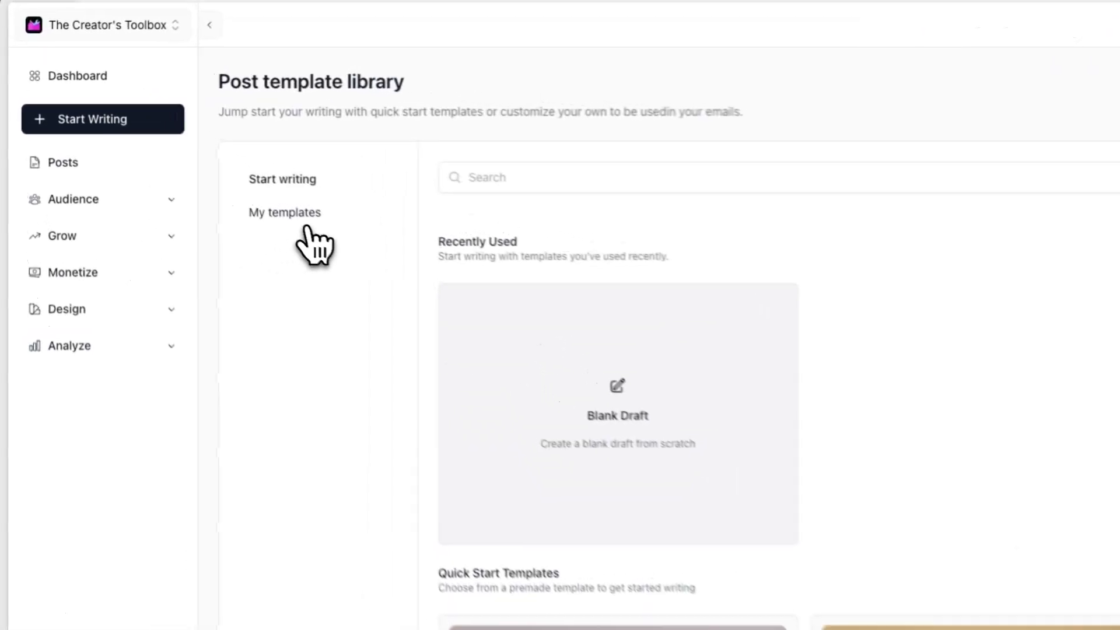
click(211, 170)
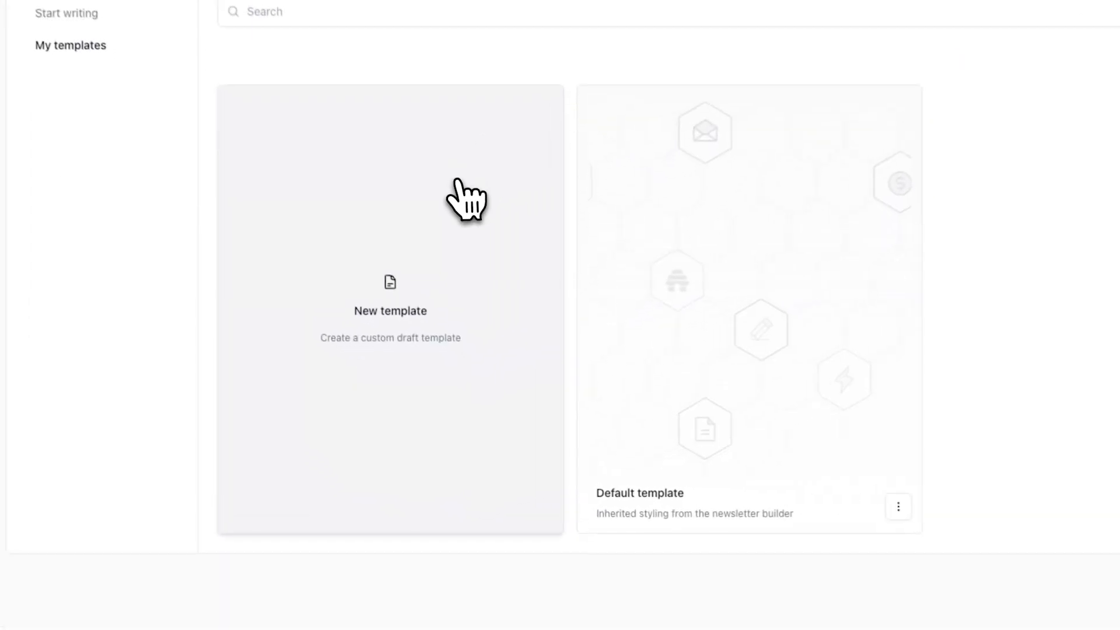
Start a new template named Newsletter, described 'My weekly newsletter', with a phone-mockup PNG thumbnail.
click(490, 268)
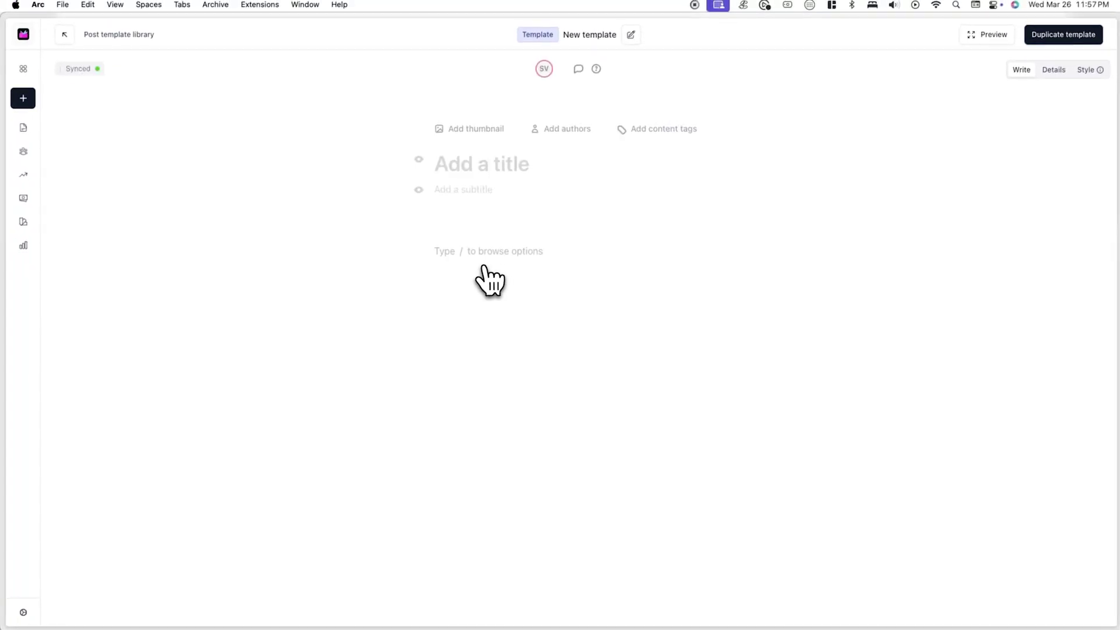
click(630, 34)
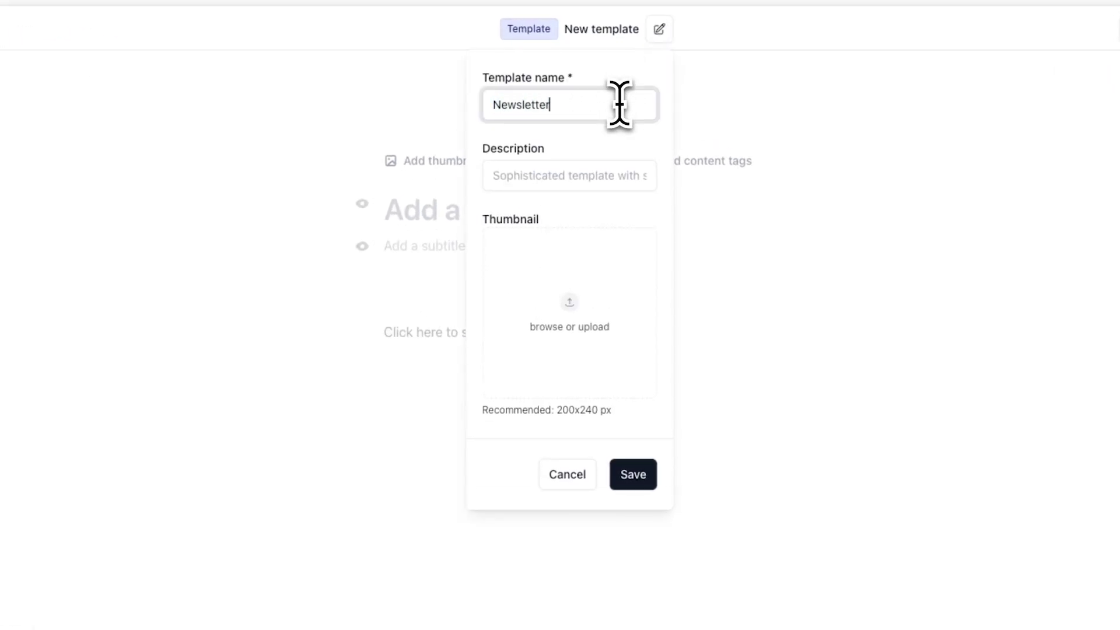
click(588, 312)
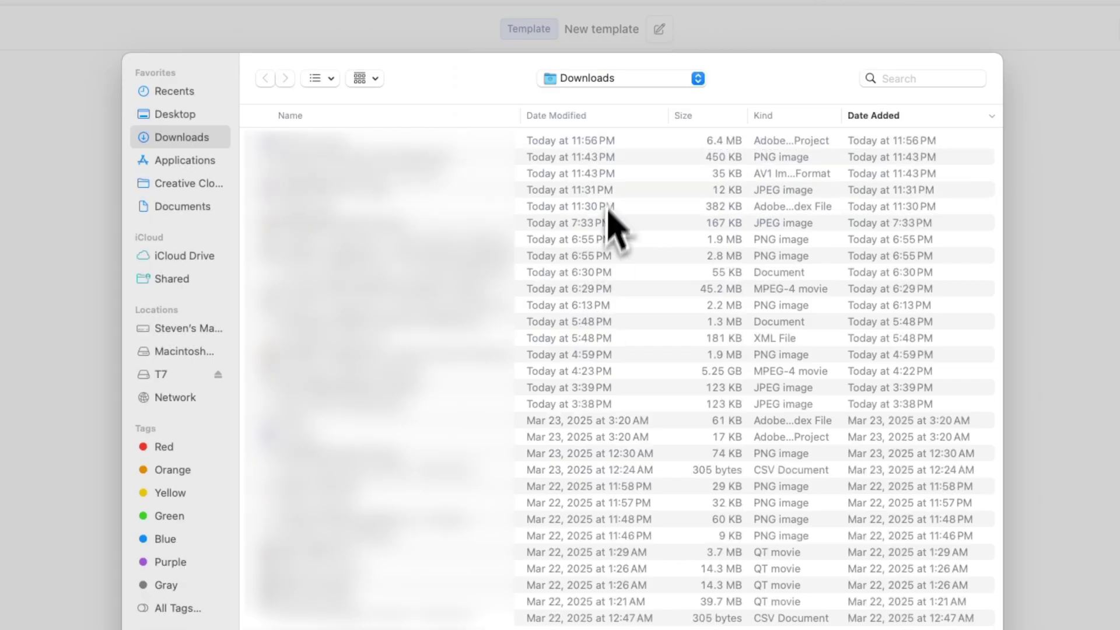
double_click(616, 156)
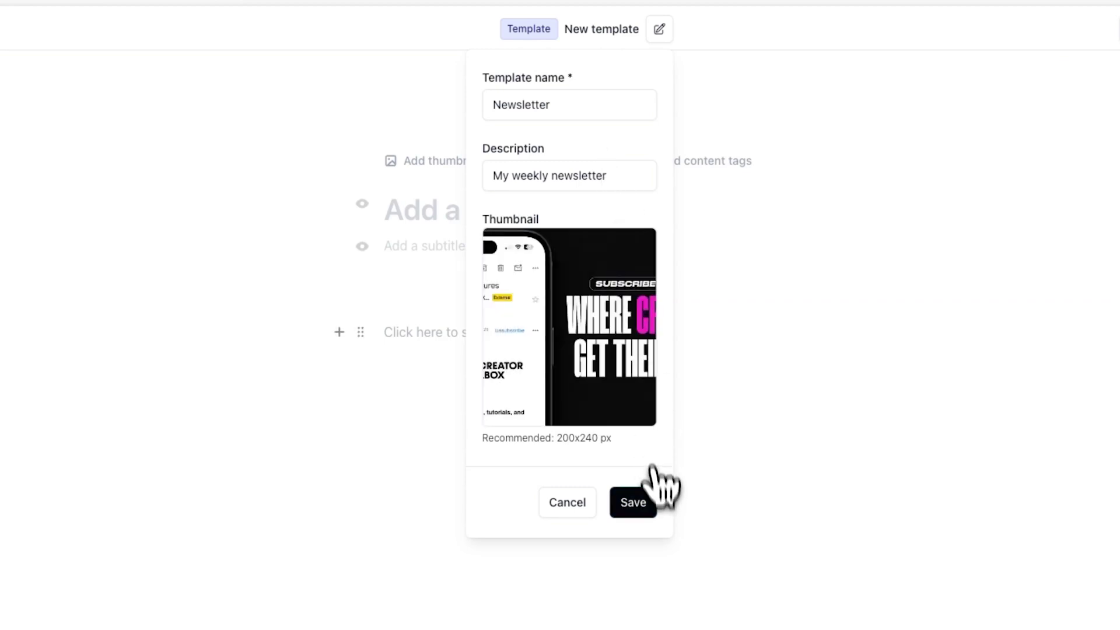
Save the Newsletter template details and delete the extra image block from its body.
click(641, 501)
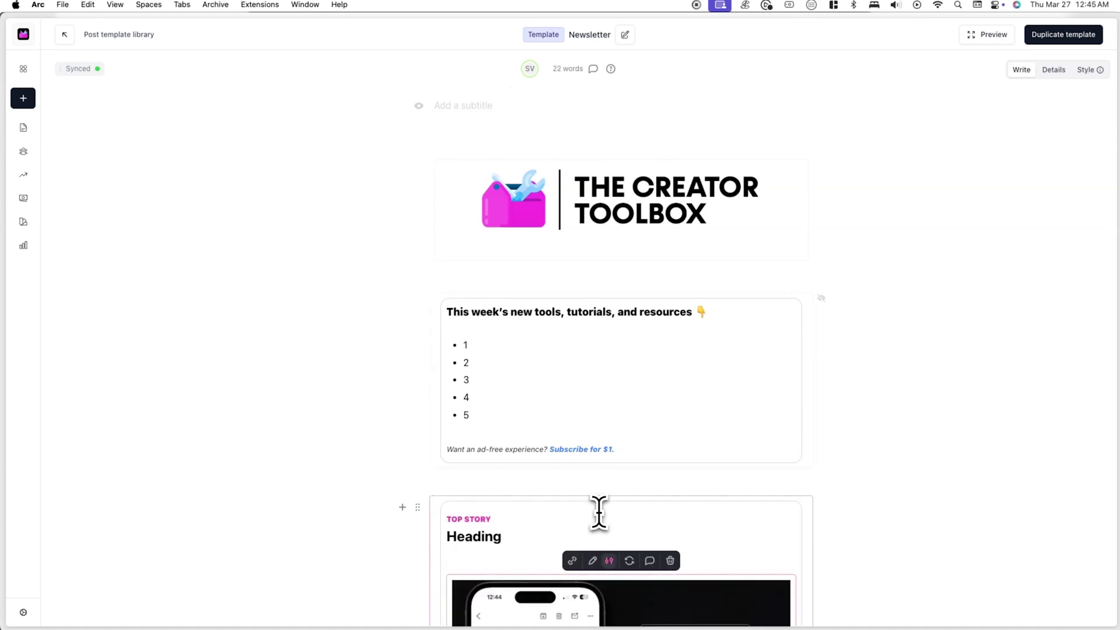
scroll(599, 512, down, 5)
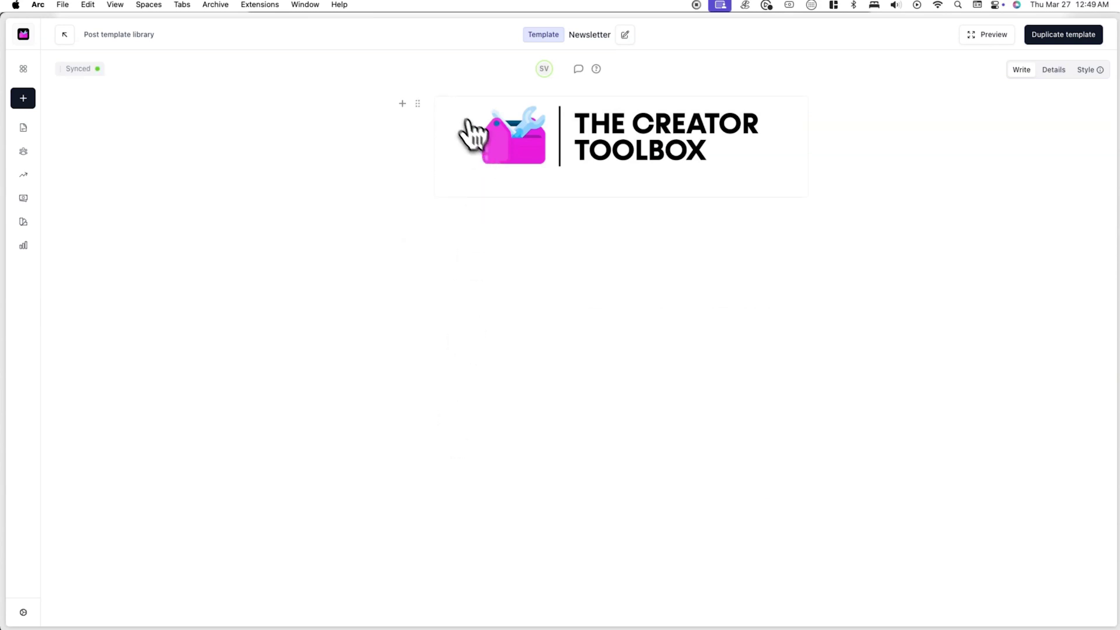
click(418, 104)
click(462, 291)
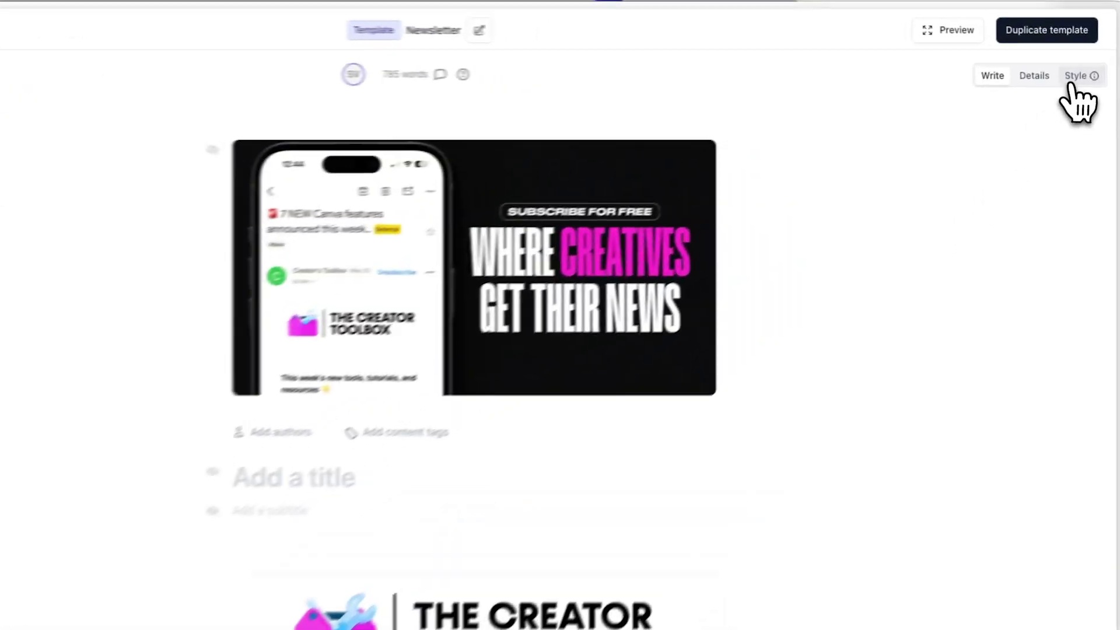
In the email Style settings, choose Bold weight and set the link colour to pink #FF00BB.
click(1075, 77)
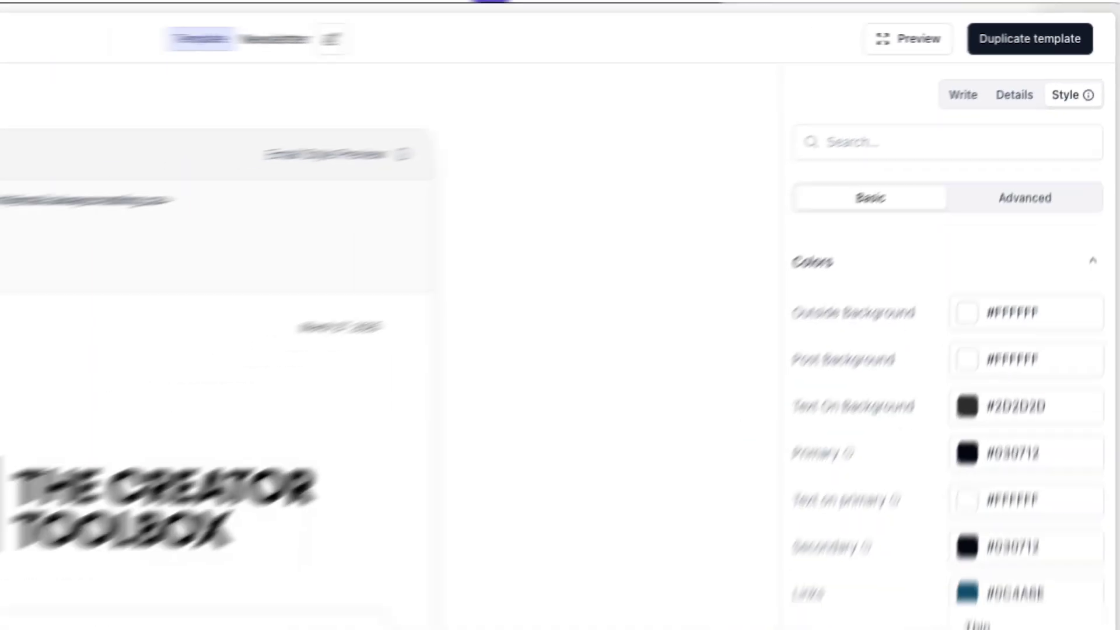
click(1054, 462)
click(1023, 383)
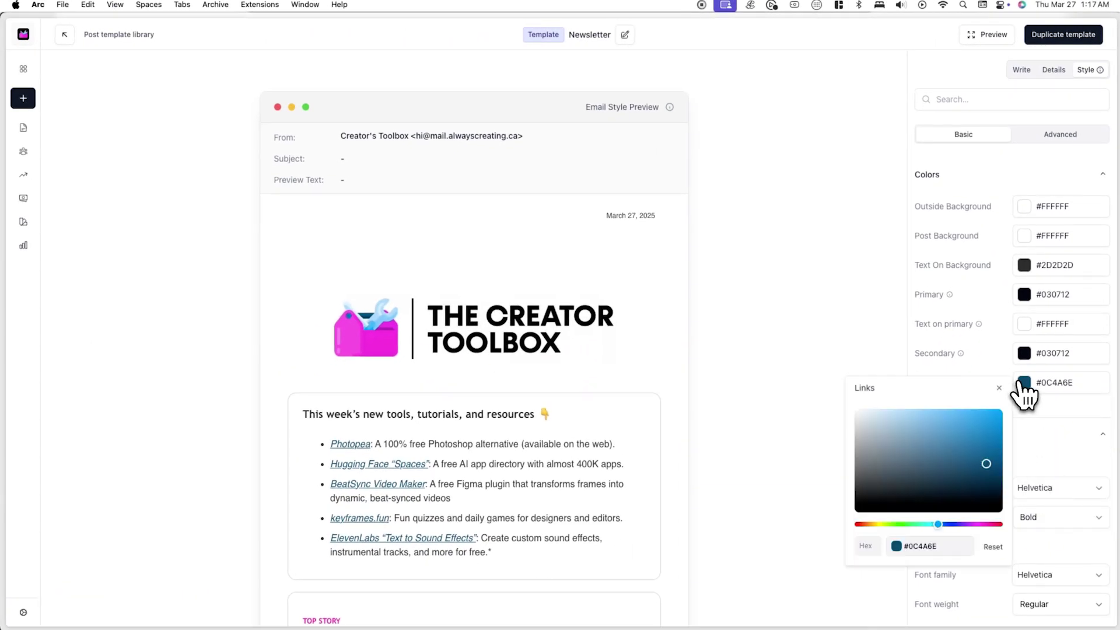
drag(985, 464, 1027, 400)
click(1057, 408)
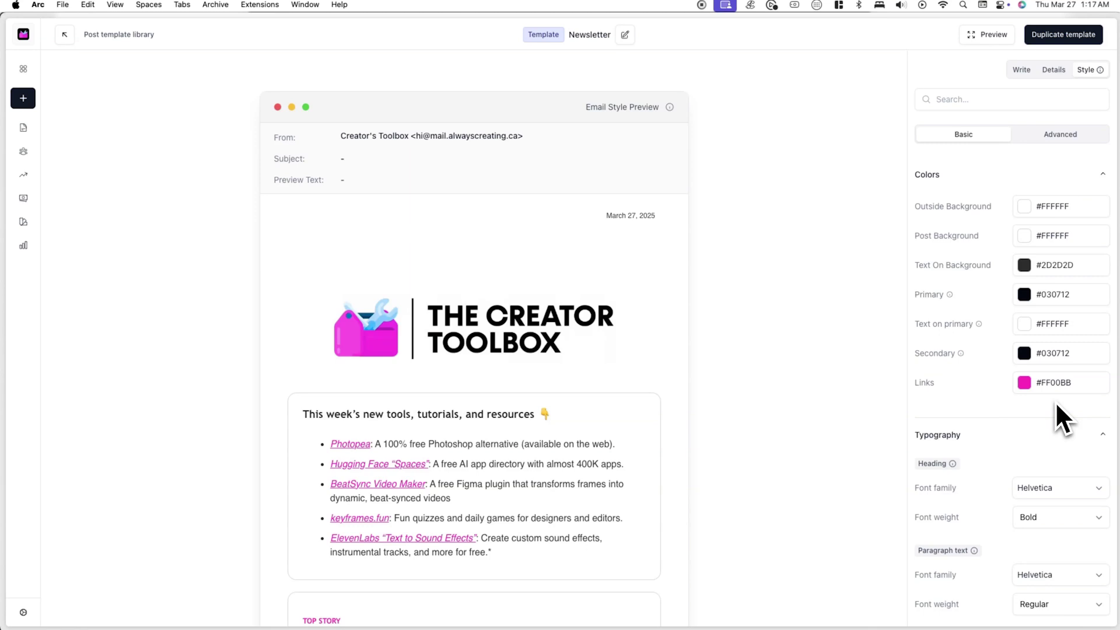
Make links bold in Advanced style, expand the Email Footer settings, and view the Details.
click(1075, 141)
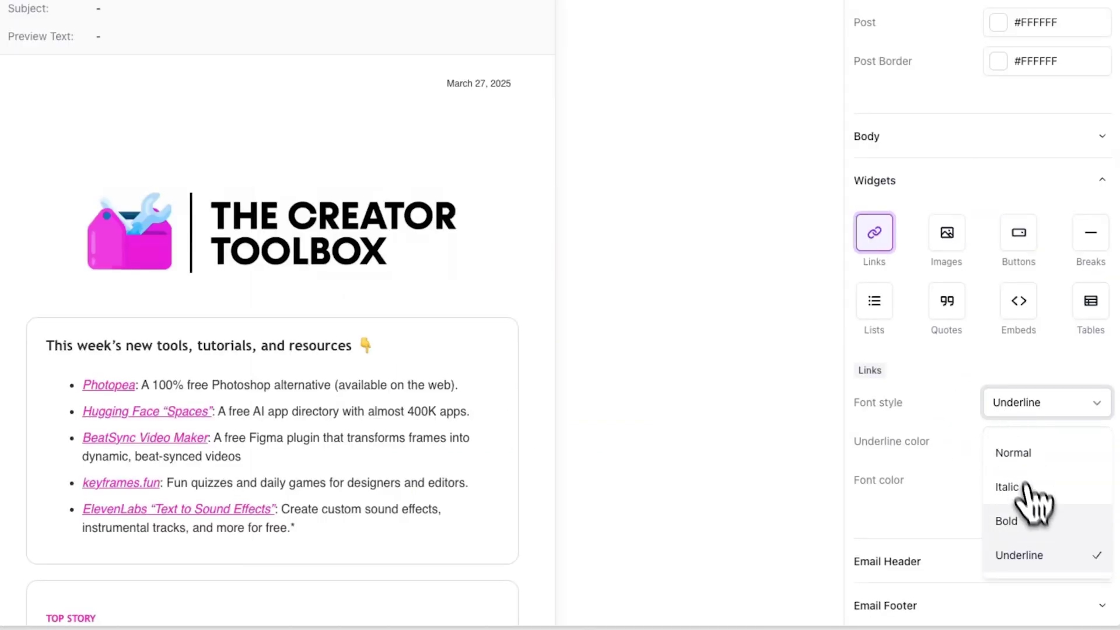
click(1027, 517)
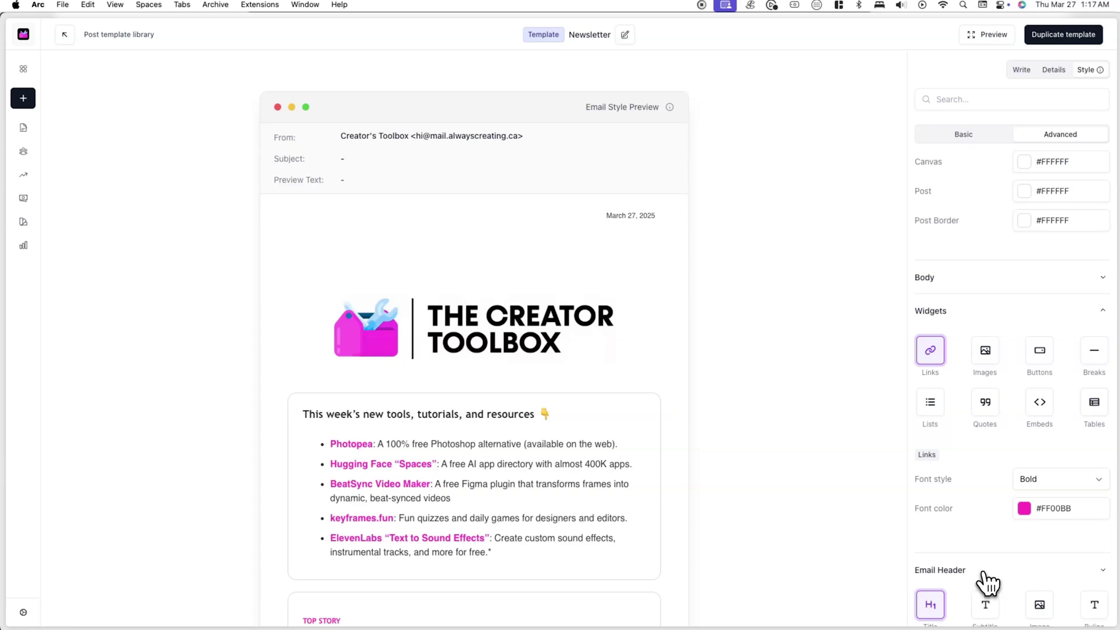
scroll(985, 580, down, 6)
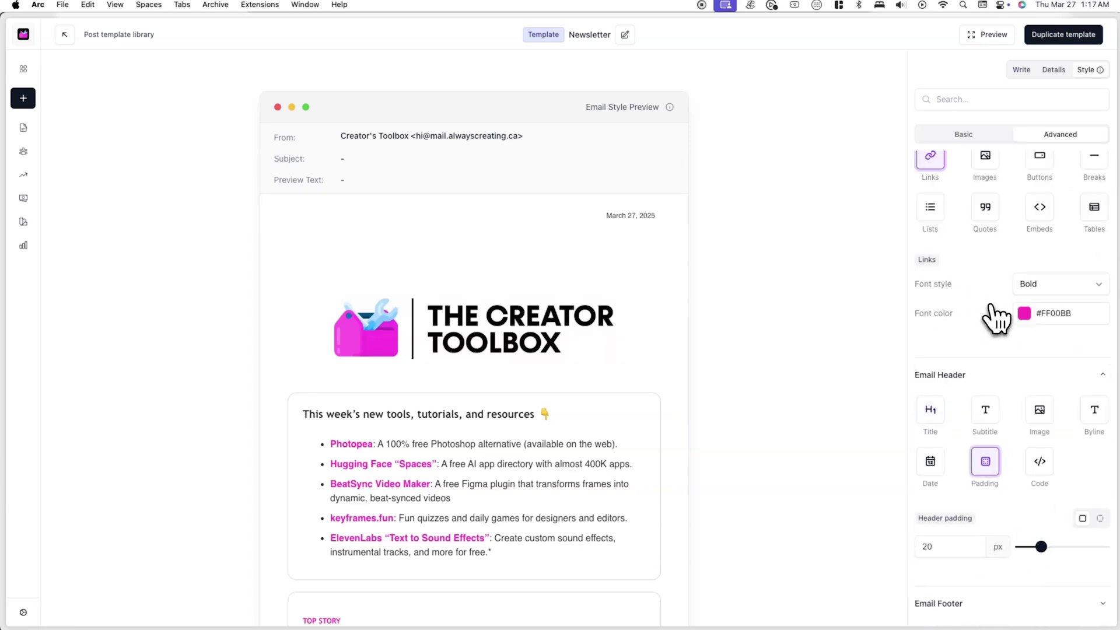
click(995, 604)
scroll(1018, 554, down, 4)
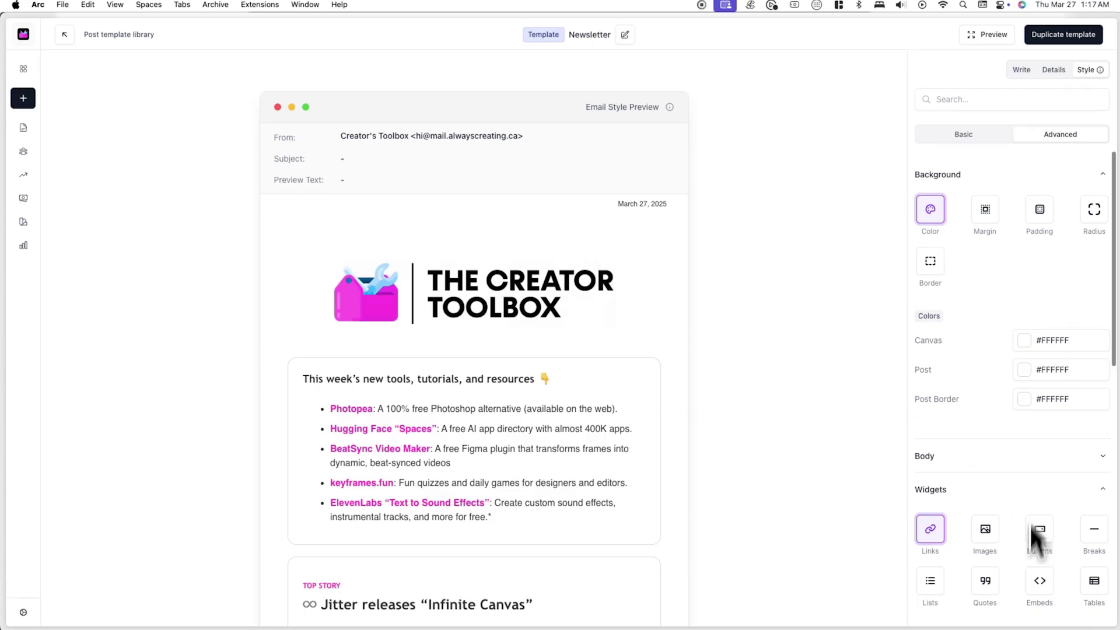
click(1026, 93)
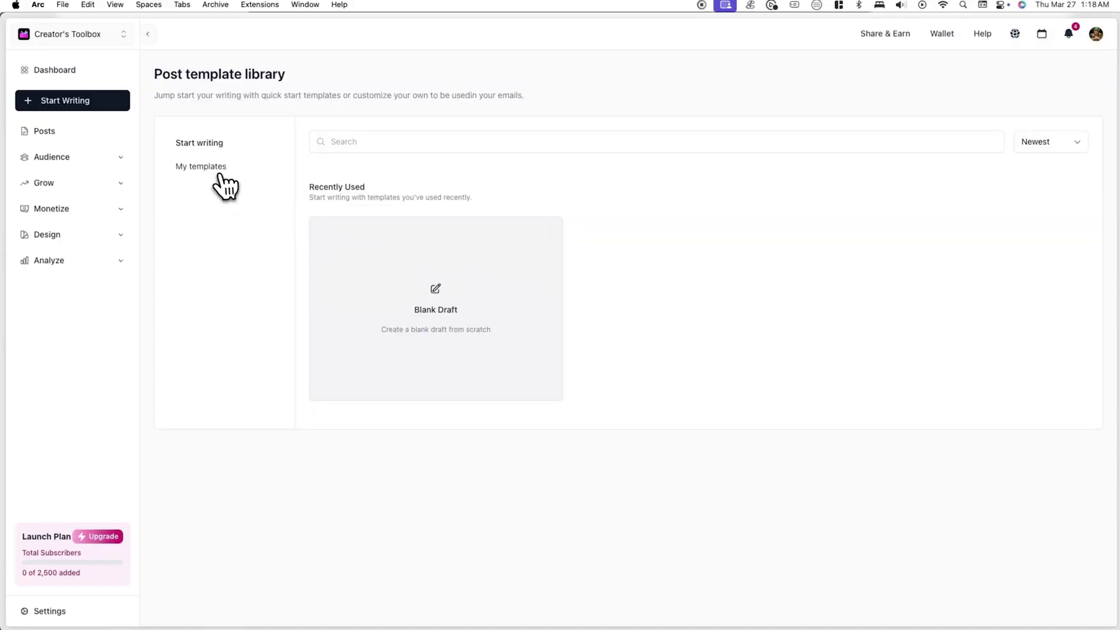
click(221, 171)
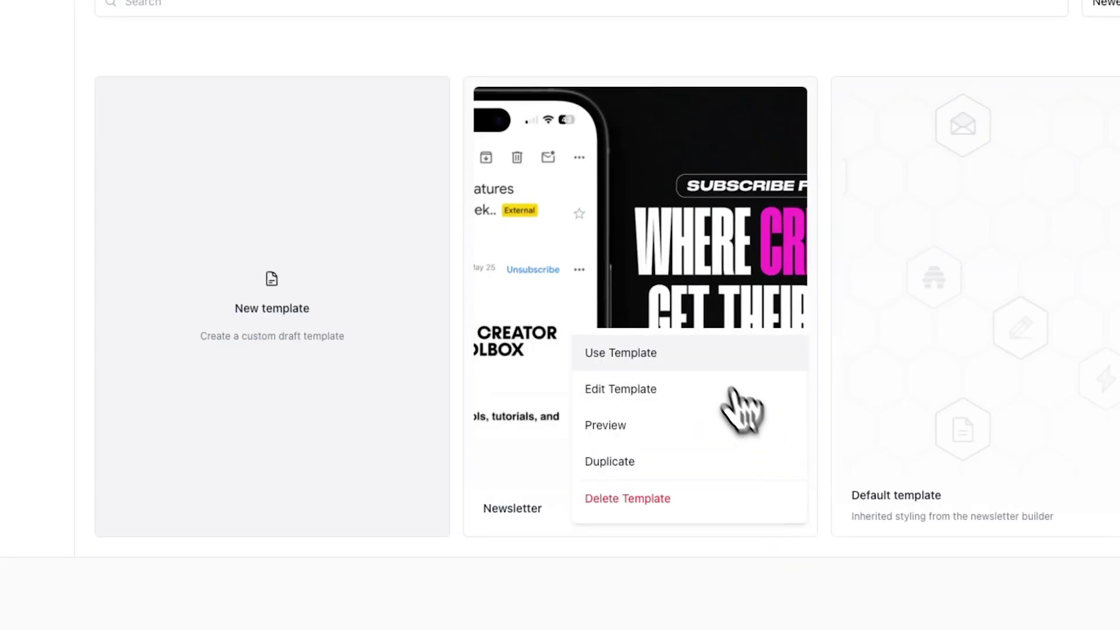
click(714, 374)
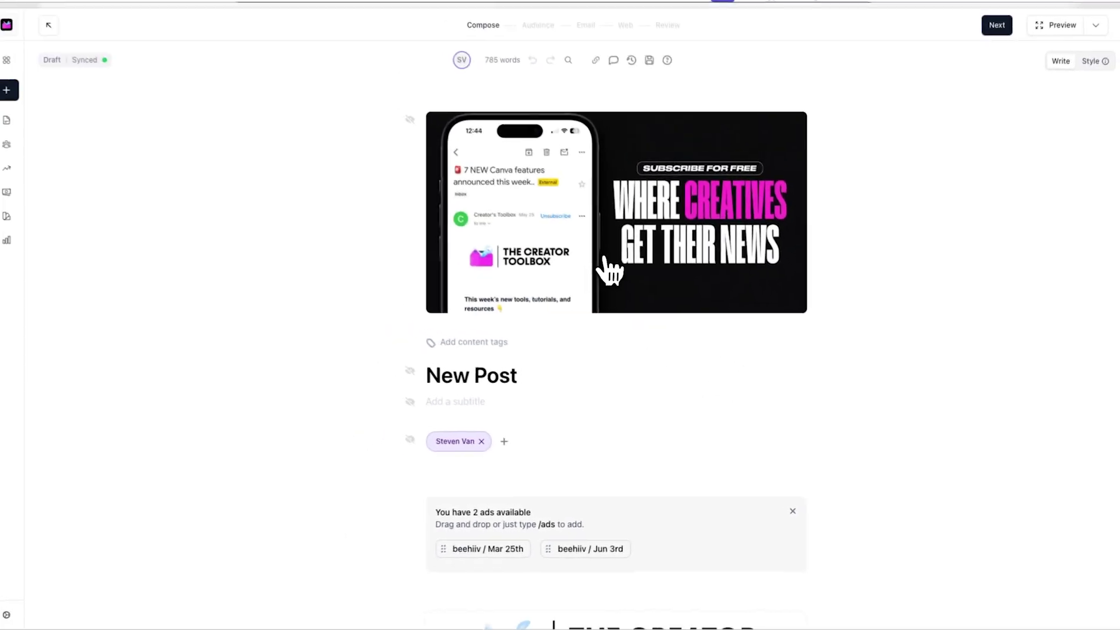
scroll(615, 274, down, 20)
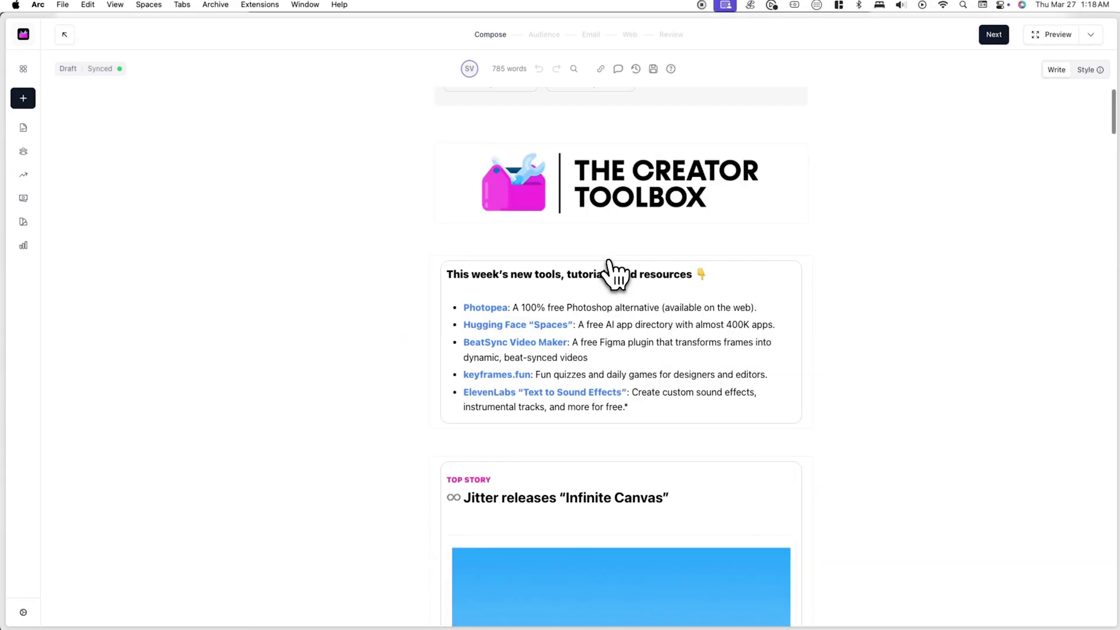
scroll(615, 274, down, 7)
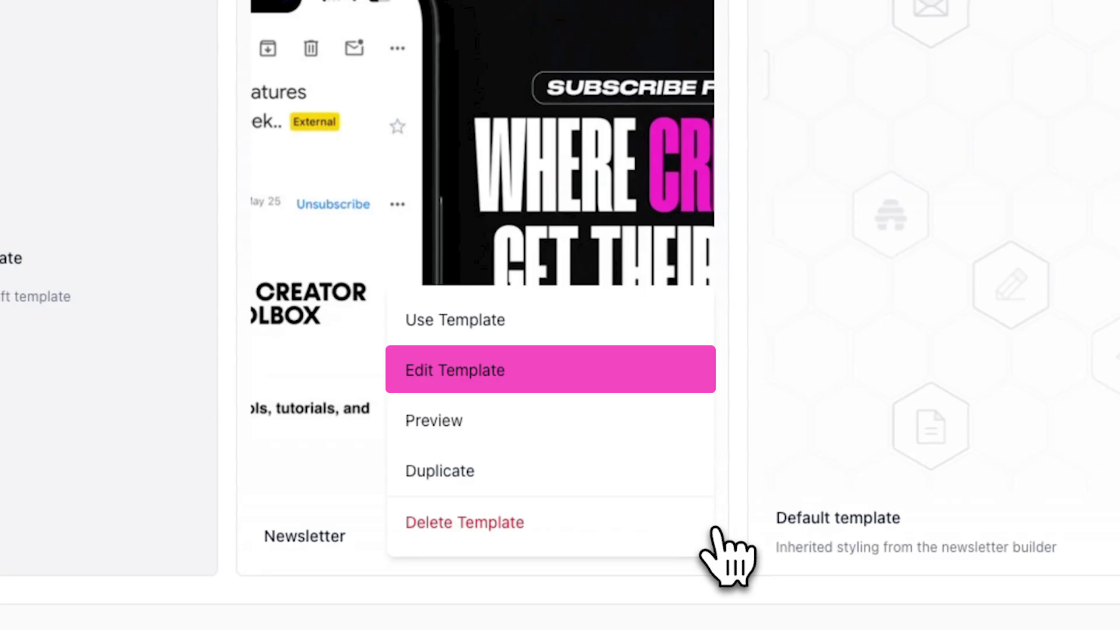
key(Down)
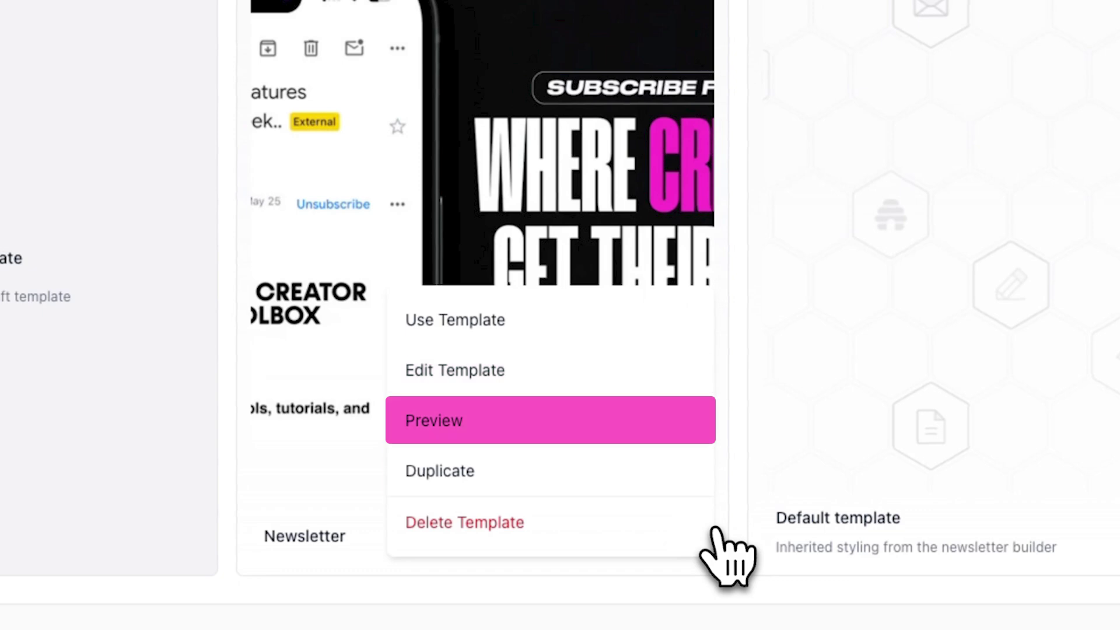
key(Down)
key(Down)
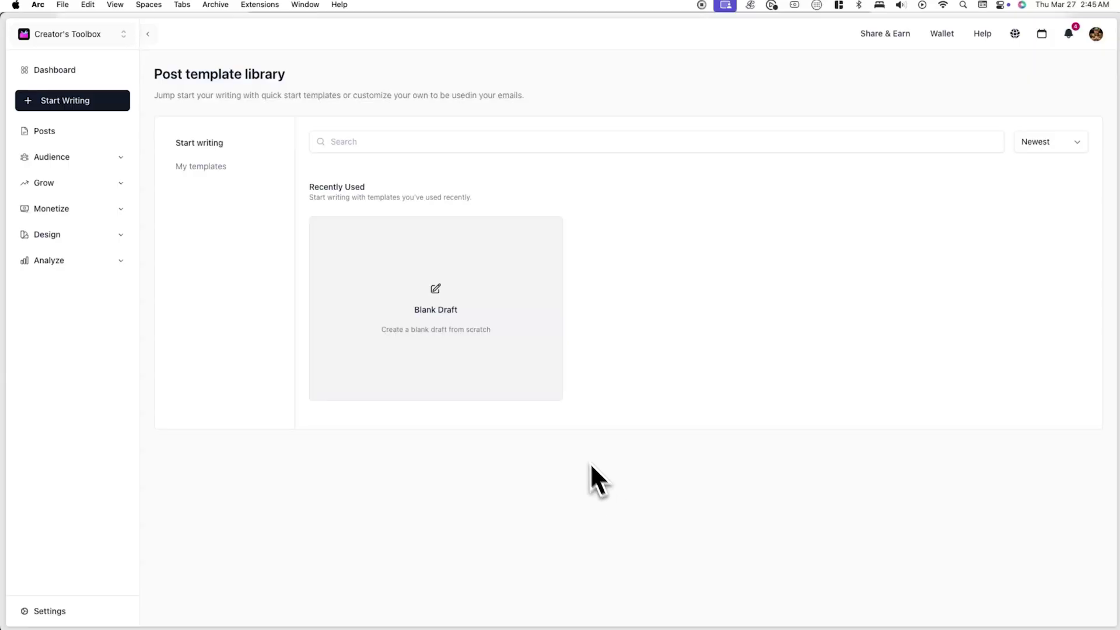
Open the published post 'Photoshop releases “Adjust Colors”' for editing.
click(490, 320)
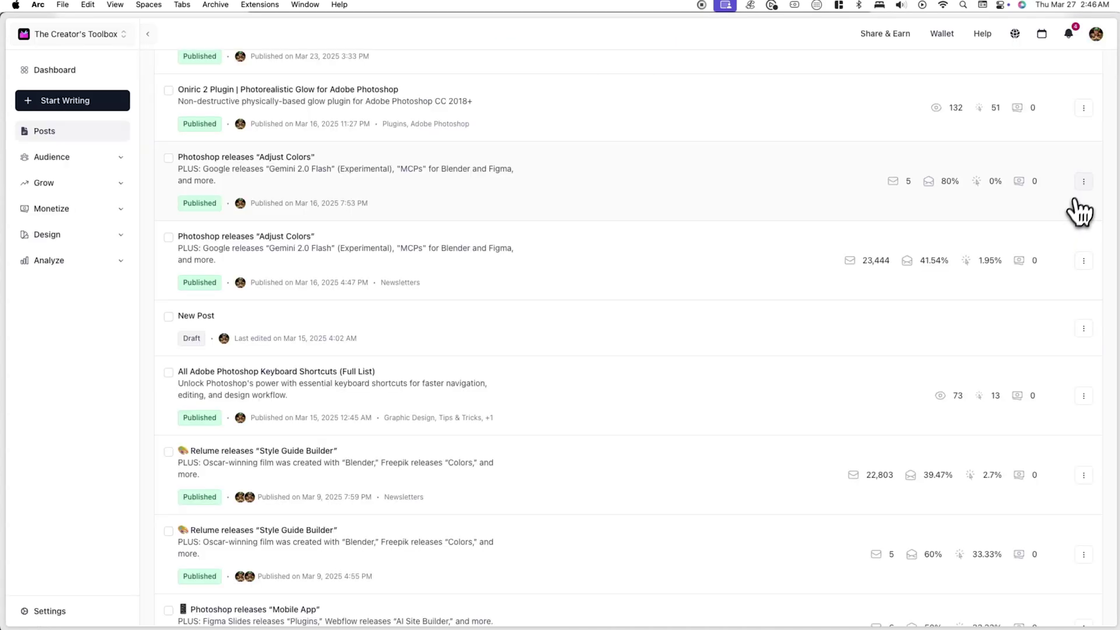
click(1078, 181)
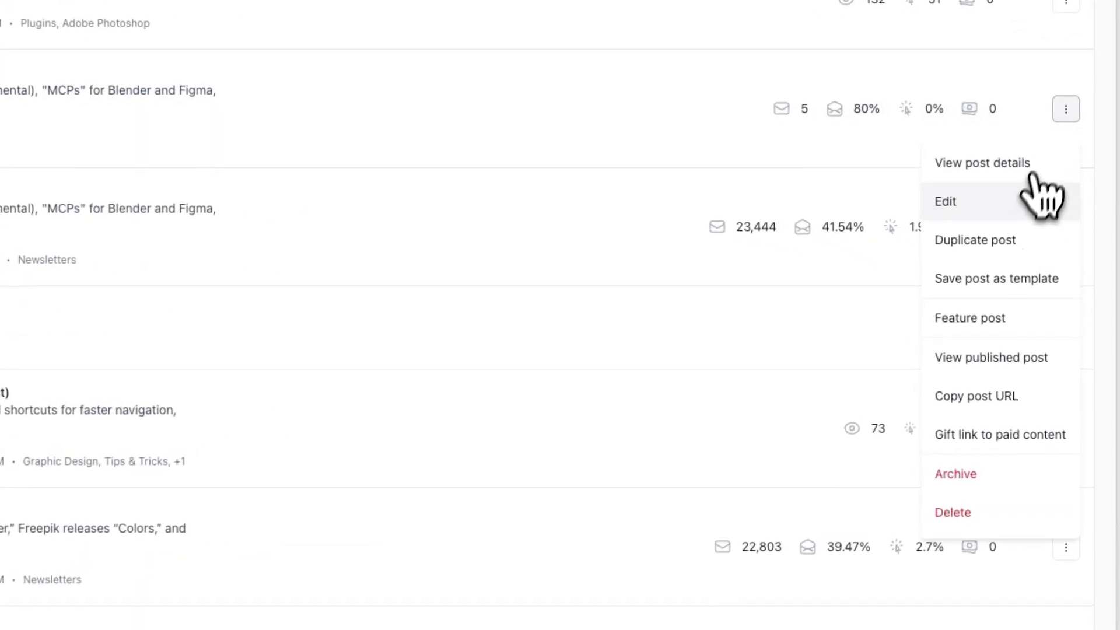
click(1032, 200)
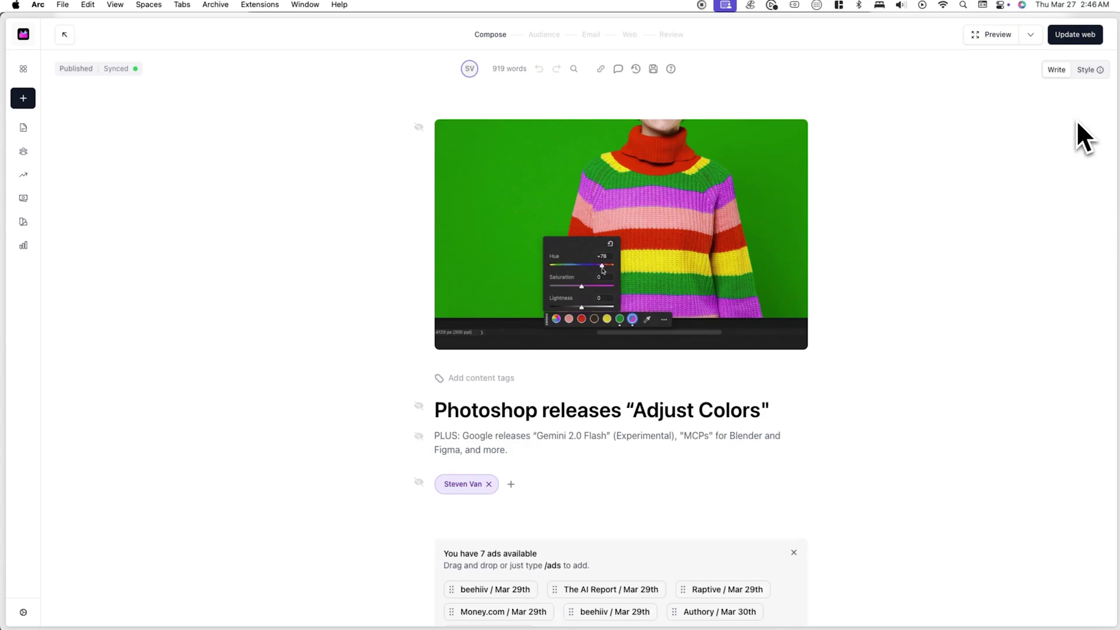
Set the post's link colour to cyan #00E7FF in the Style settings.
click(1090, 73)
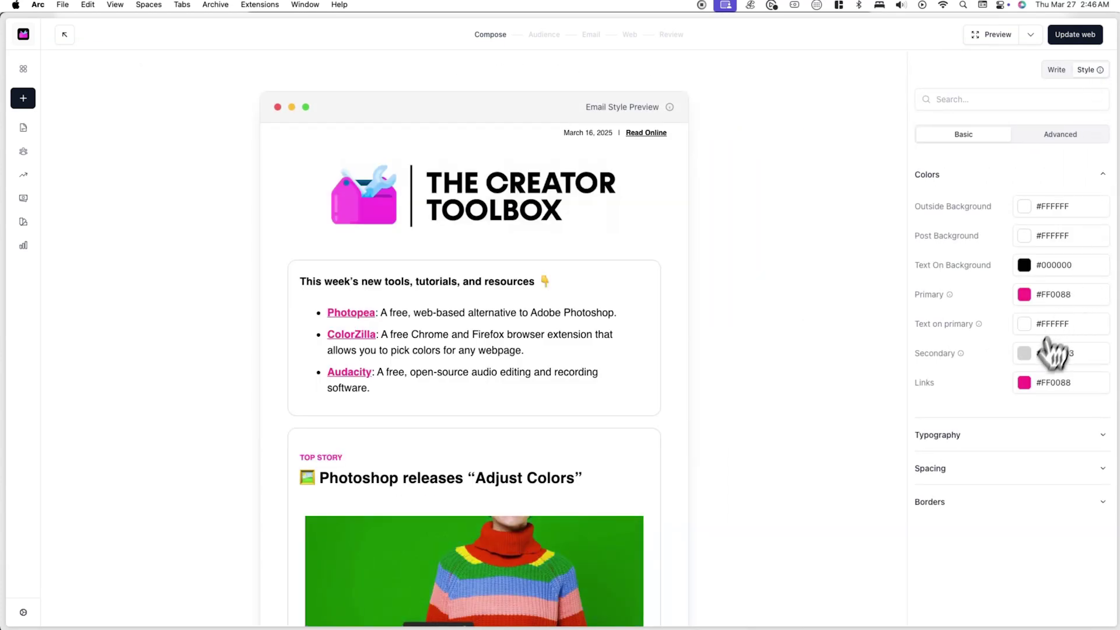
click(1024, 383)
click(931, 524)
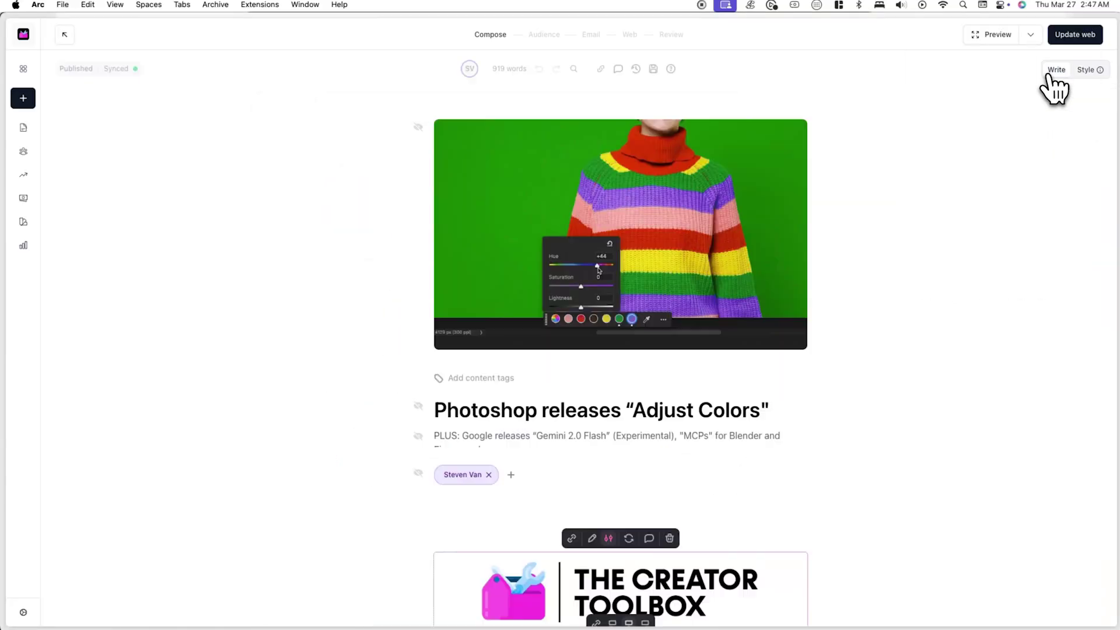
Bring up the New Template dialog and select its empty Template name field.
click(653, 69)
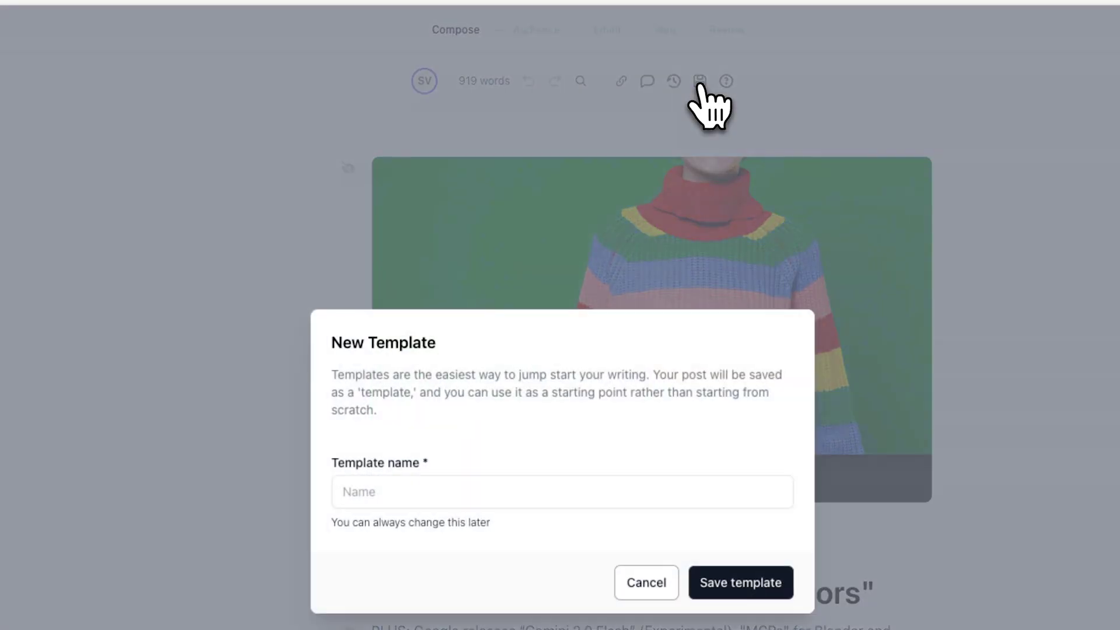
click(626, 492)
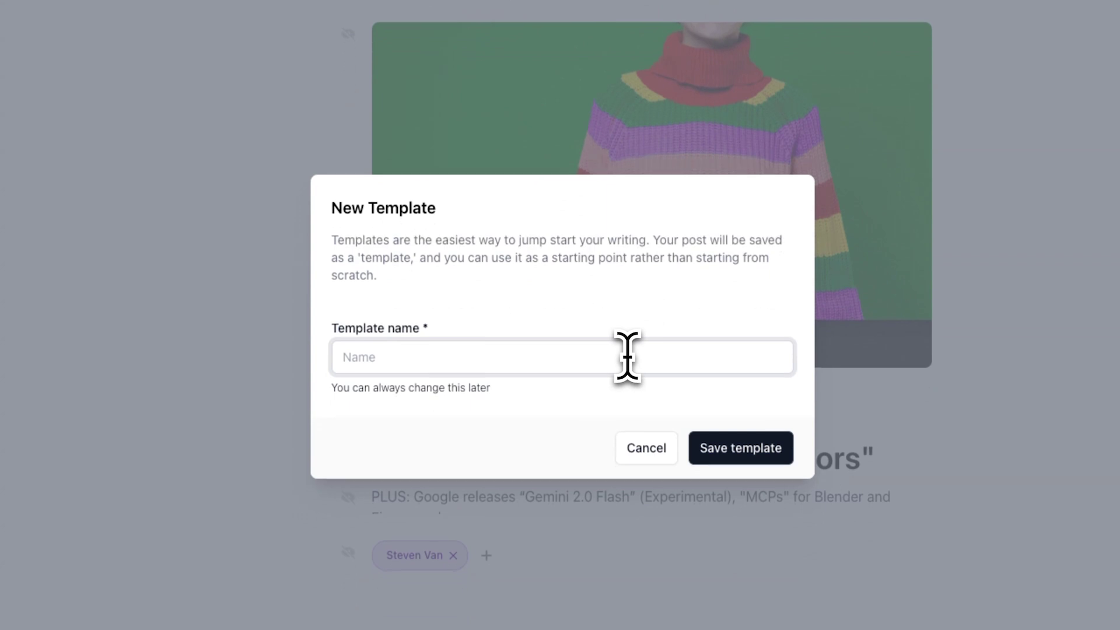